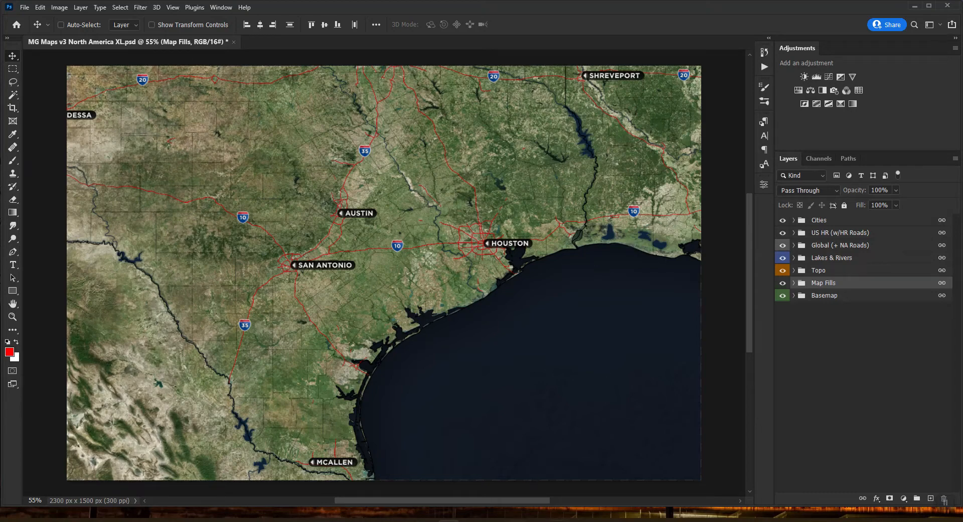
Select the US HR, Topo and Map Fills groups and drag the map to centre Arkansas
click(823, 234)
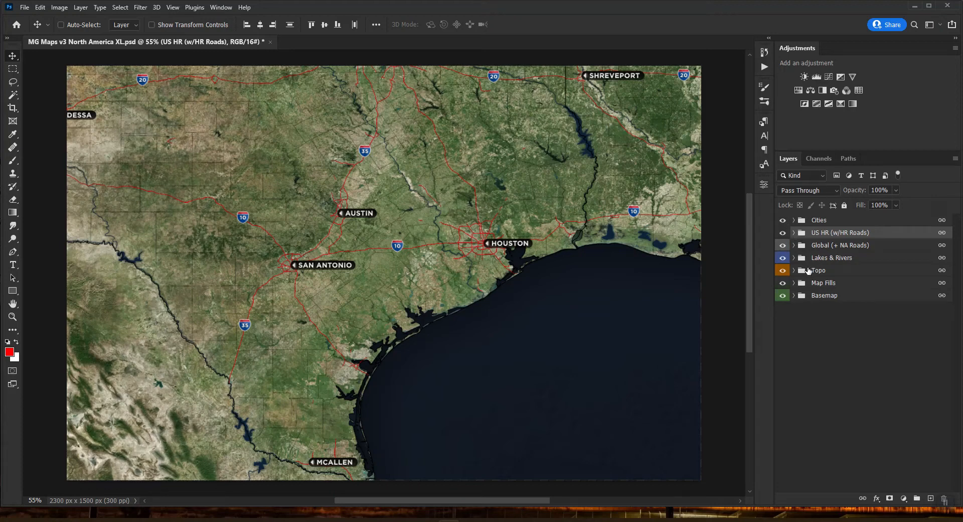
click(825, 272)
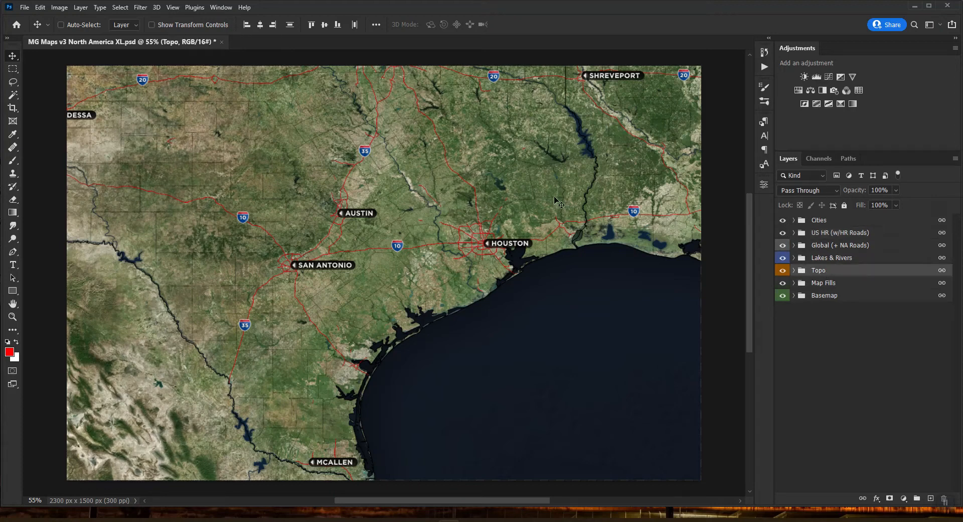
click(831, 283)
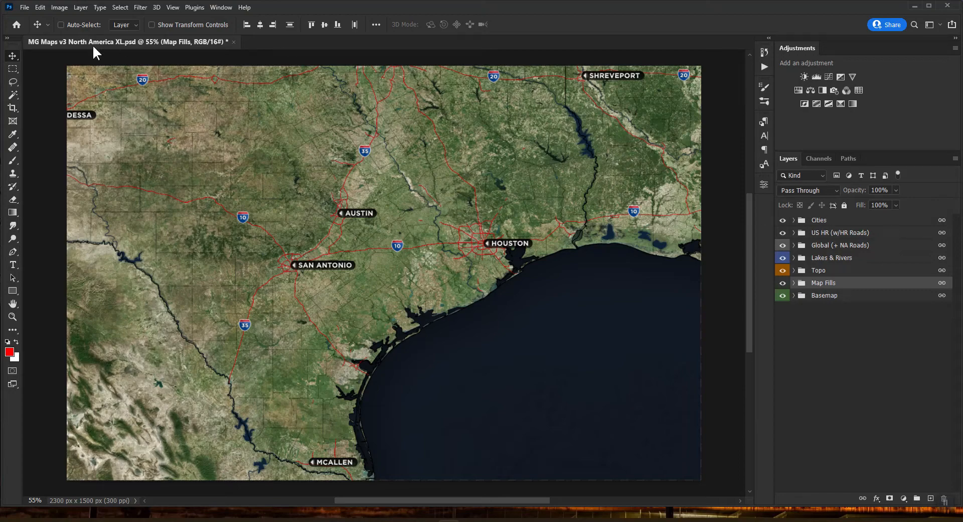
drag(558, 145, 319, 345)
drag(392, 283, 365, 280)
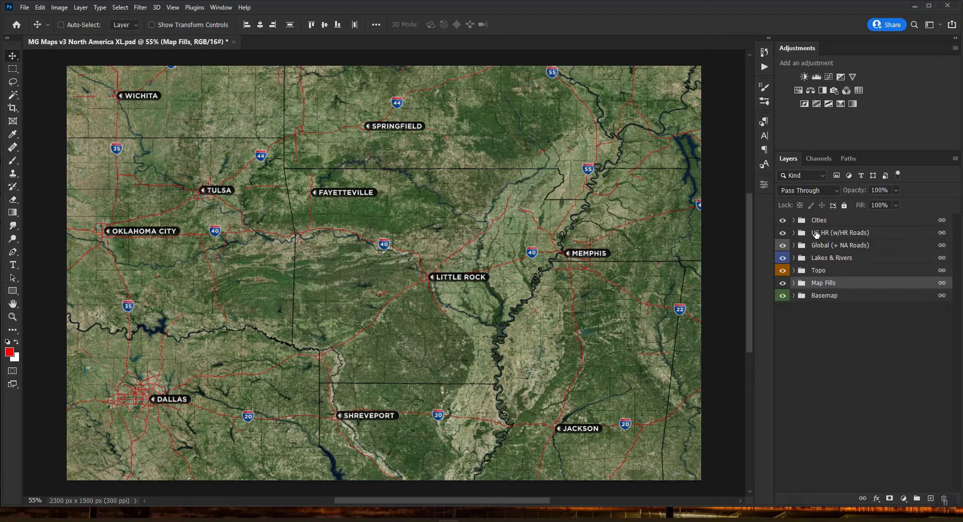
Show the US HR roads, expand that group, select the US States layer and pick the Magic Wand
click(817, 234)
click(782, 232)
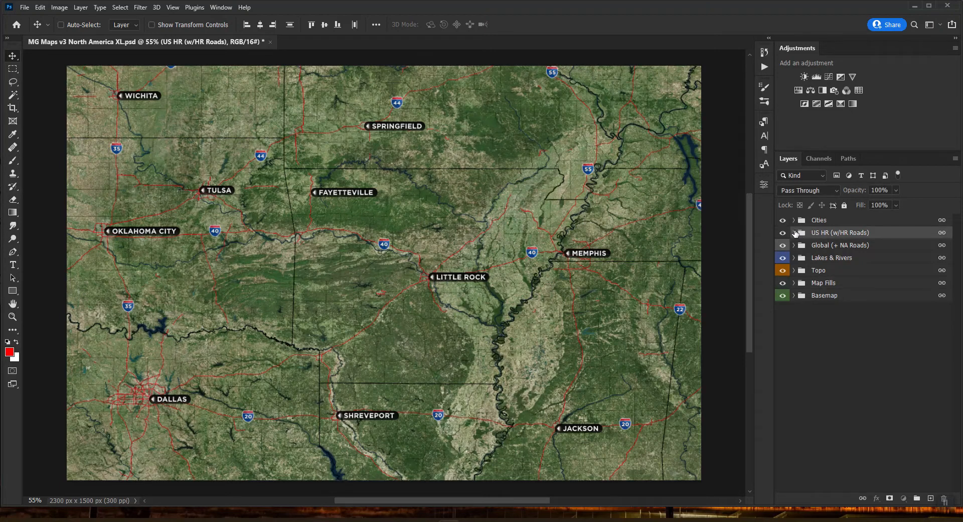
click(794, 232)
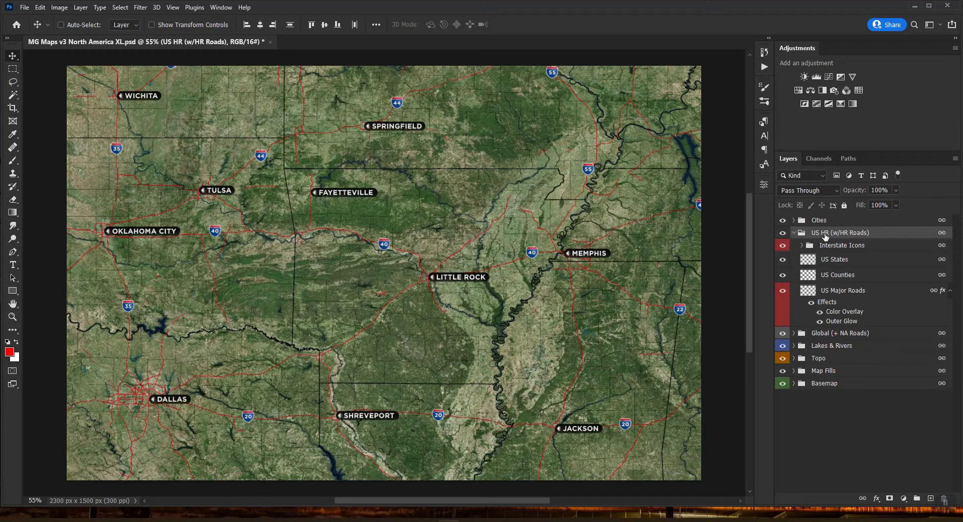
click(835, 260)
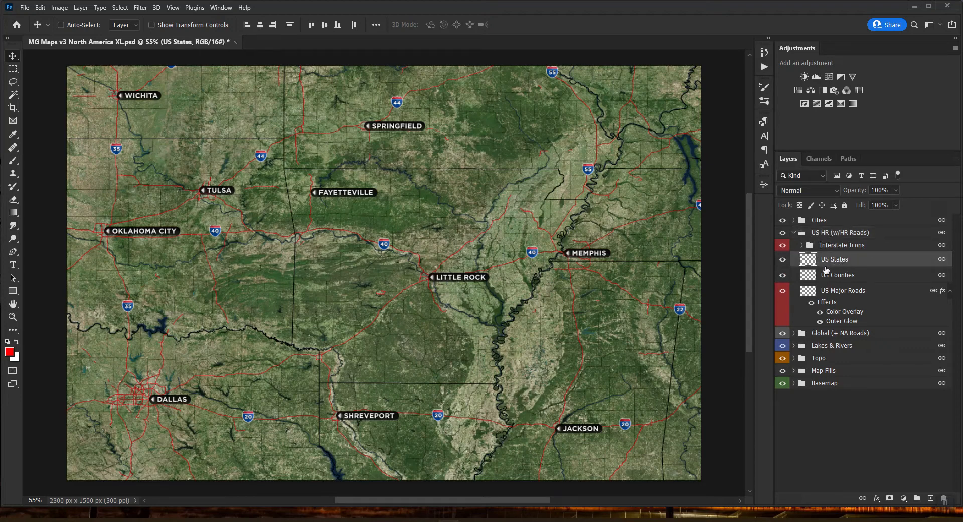
click(13, 94)
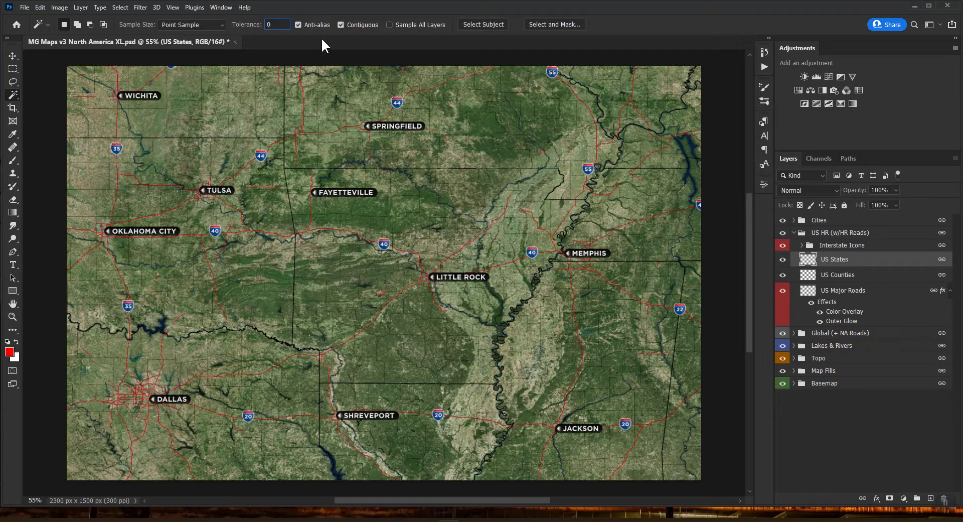
Select Arkansas on the US States layer with the Magic Wand at tolerance 32
click(387, 258)
text(32)
click(426, 234)
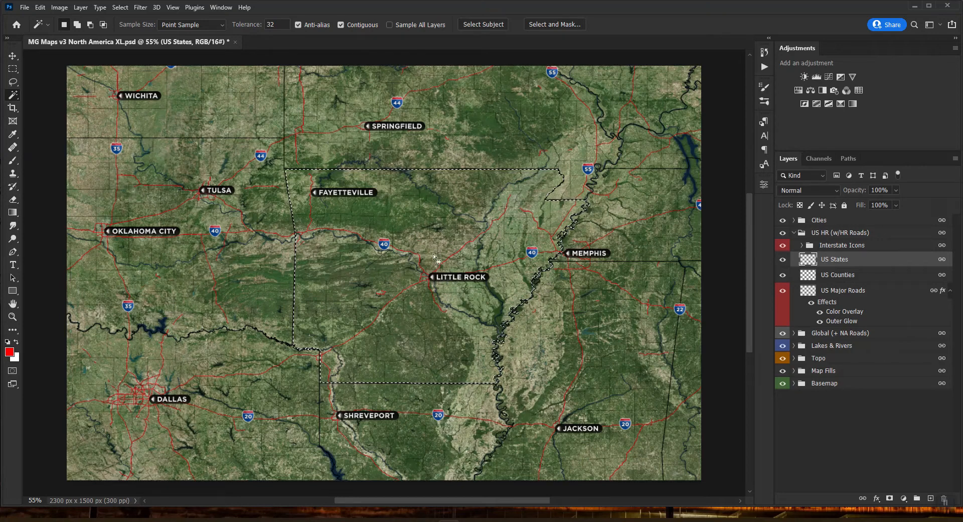
Expand the Arkansas selection by 1 pixel via Select > Modify > Expand
click(120, 7)
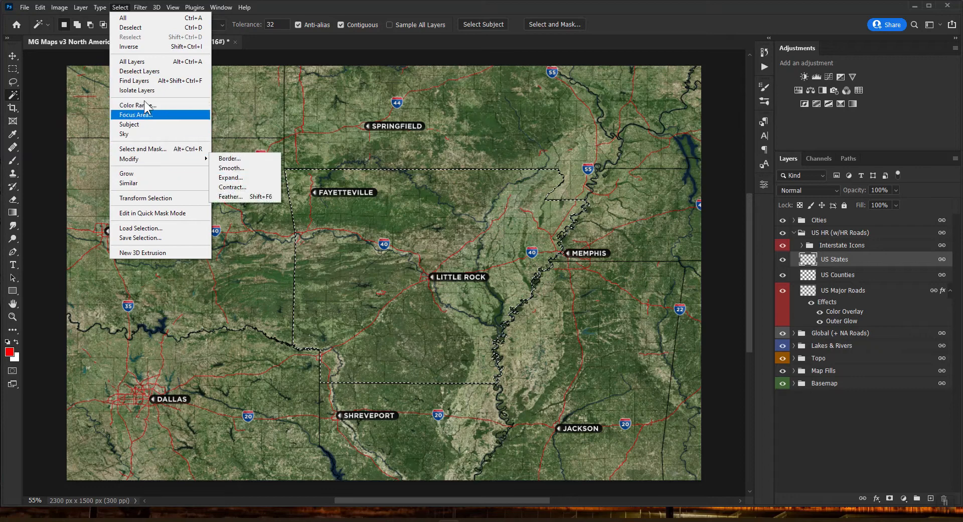
mouse_move(193, 158)
click(242, 174)
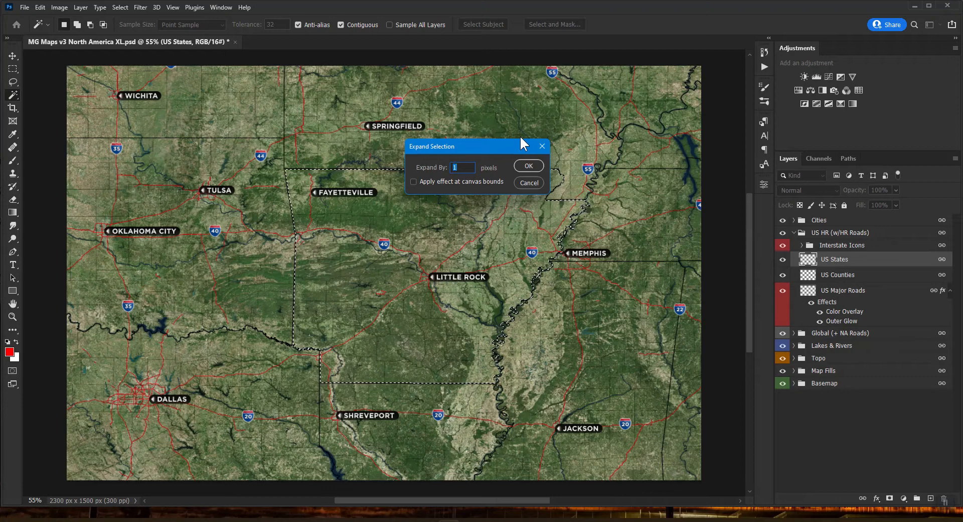
key(Return)
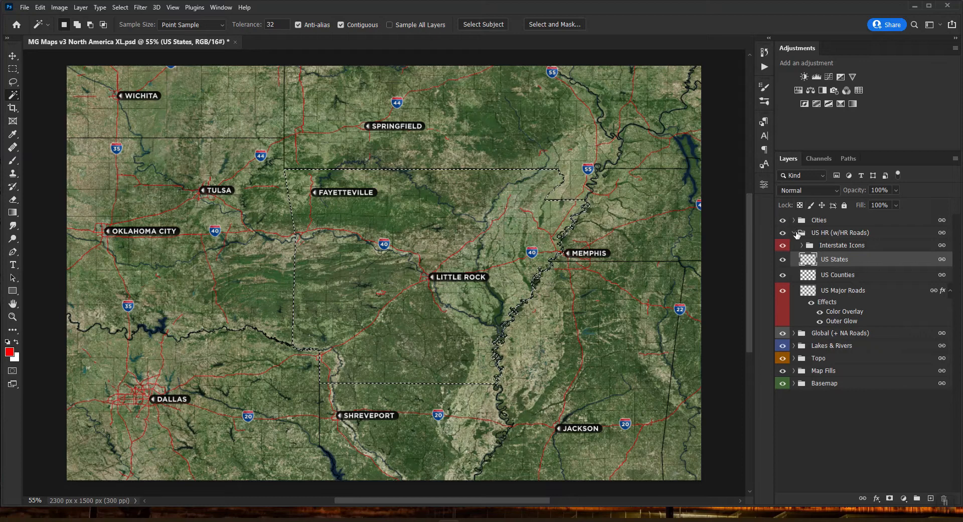
Delete the Landlocked group's old mask and add a new mask from the Arkansas selection
click(797, 233)
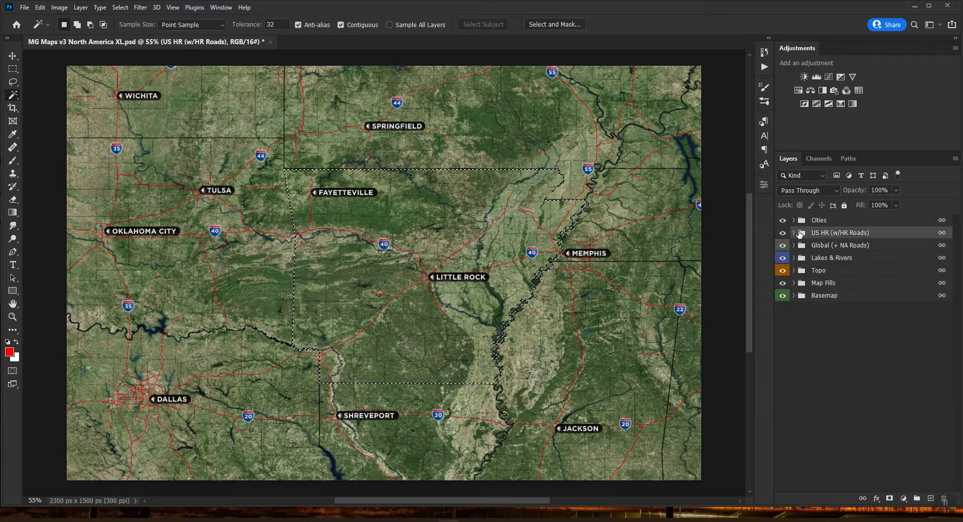
click(809, 283)
click(793, 283)
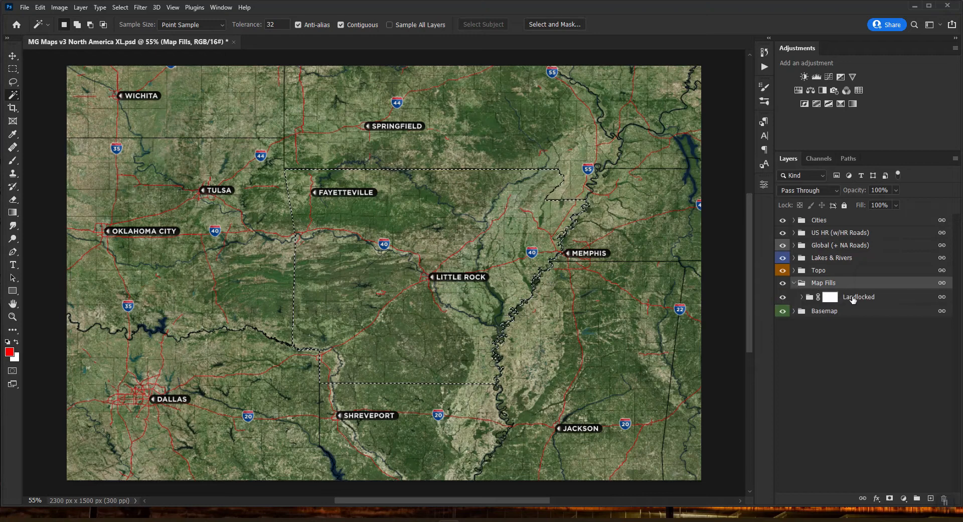
click(844, 296)
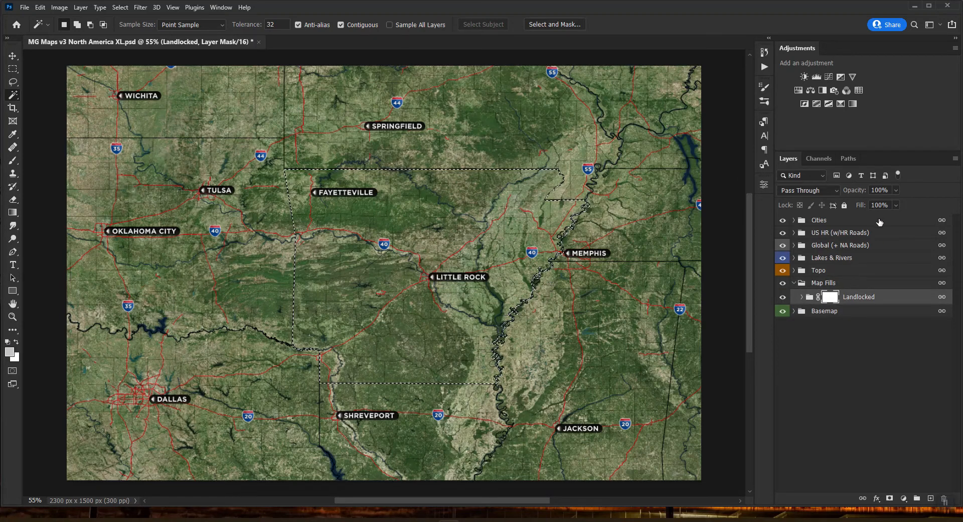
right_click(831, 300)
click(848, 313)
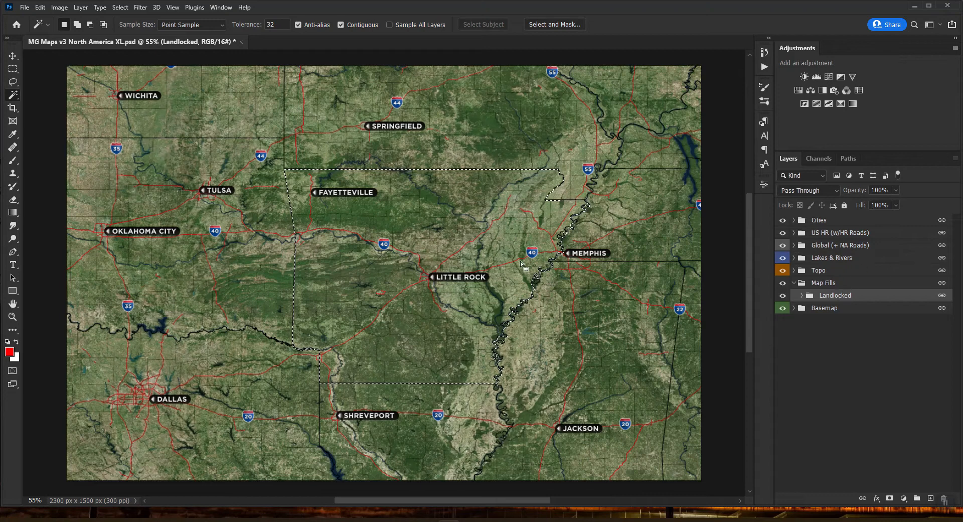
click(890, 499)
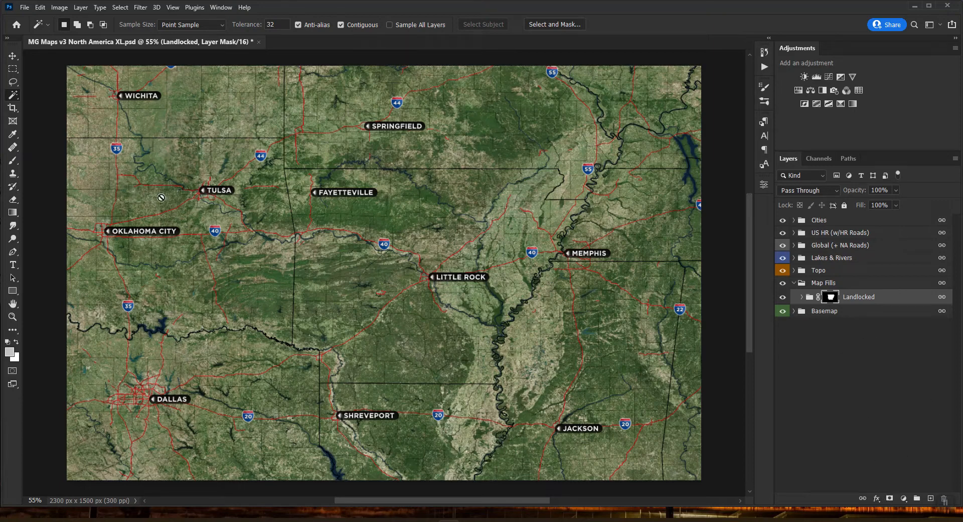
Paint orange over Arkansas on the Fills Here layer with the brush
click(801, 300)
click(868, 314)
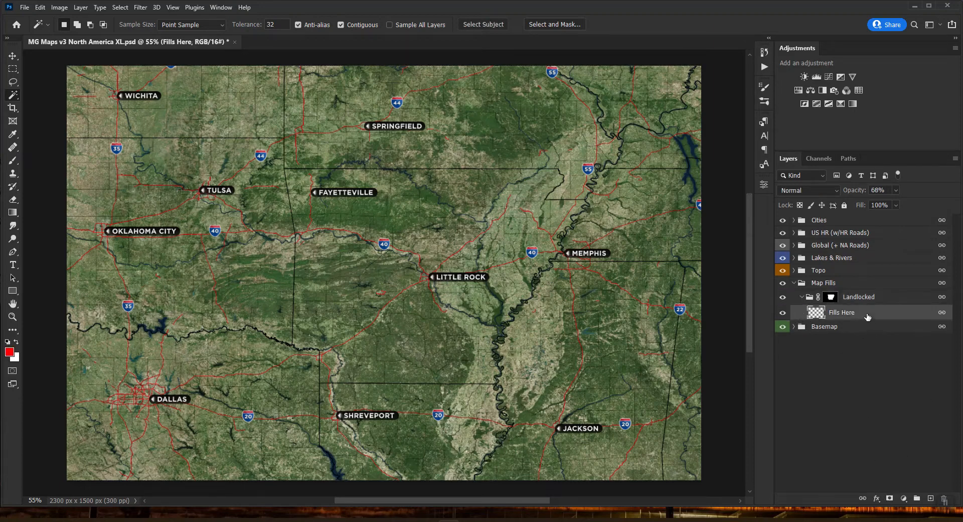
key(b)
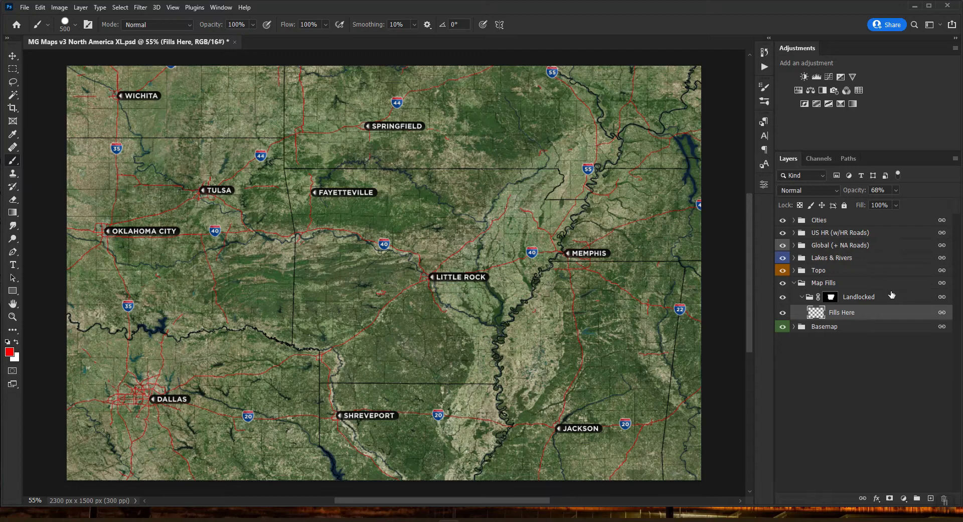
click(9, 351)
click(671, 286)
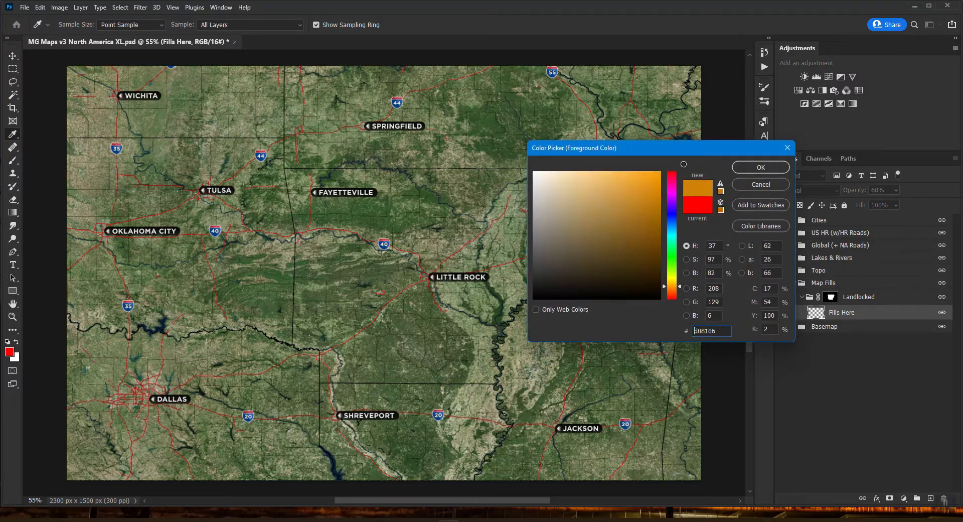
key(Return)
mouse_move(574, 251)
mouse_down()
mouse_move(440, 301)
mouse_move(361, 281)
mouse_move(431, 236)
mouse_move(346, 236)
mouse_up()
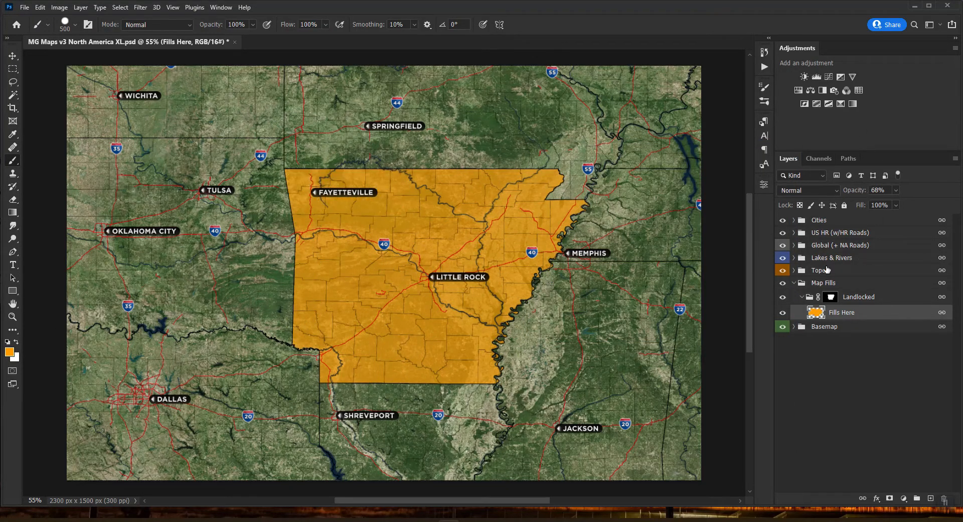
Raise Fills Here opacity to 100% and paint pure red across lower-right Arkansas
drag(861, 190, 888, 190)
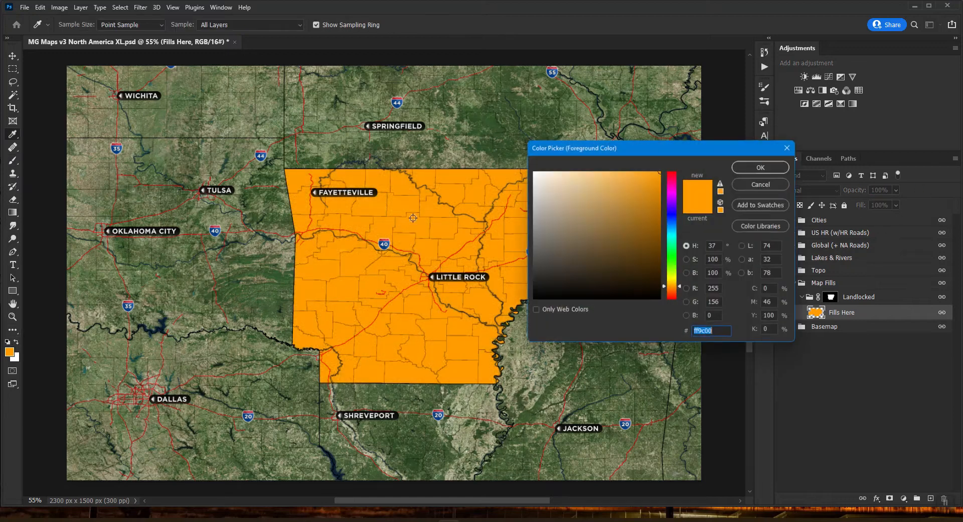
click(9, 352)
click(672, 172)
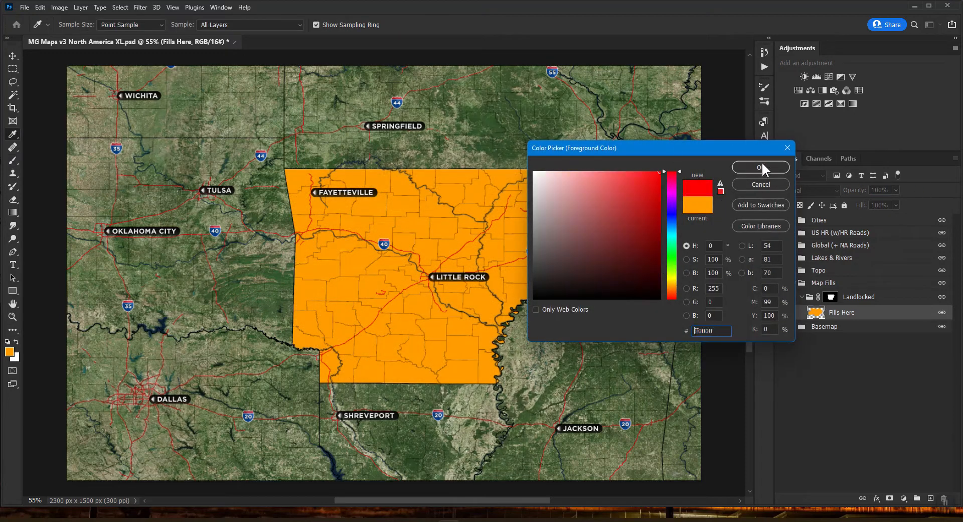
click(762, 164)
mouse_move(287, 367)
mouse_down()
mouse_move(625, 120)
mouse_move(407, 420)
mouse_move(588, 179)
mouse_up()
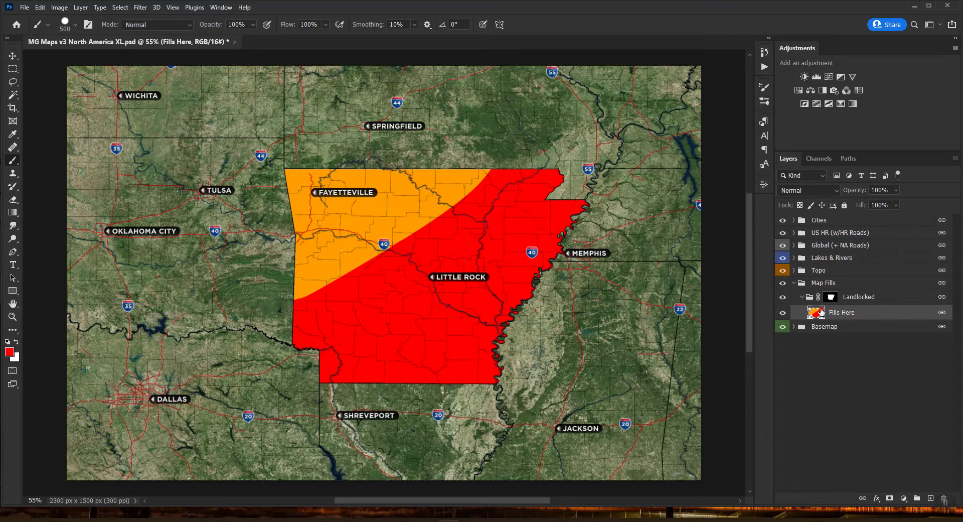
Load the Landlocked mask as a selection and add a new empty layer above Basemap
ctrl+click(831, 296)
click(803, 297)
click(794, 283)
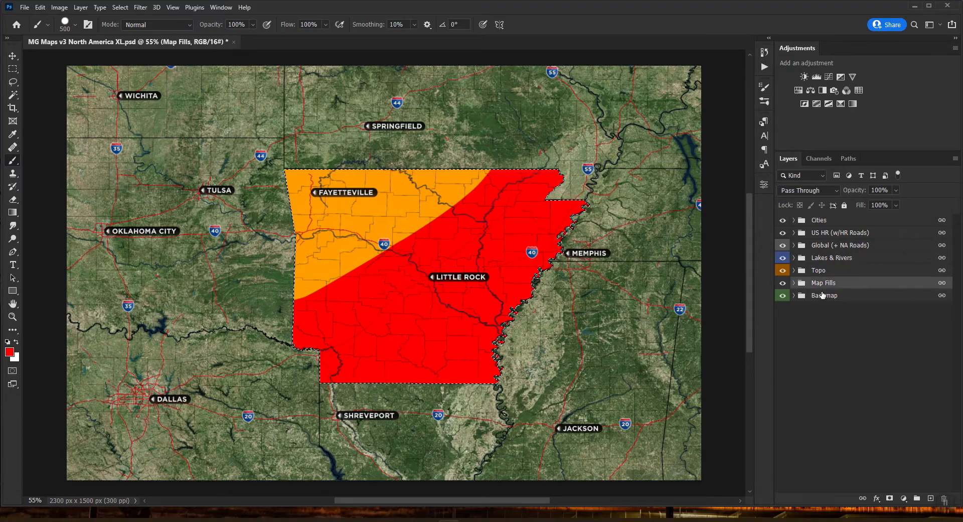
click(824, 295)
click(930, 499)
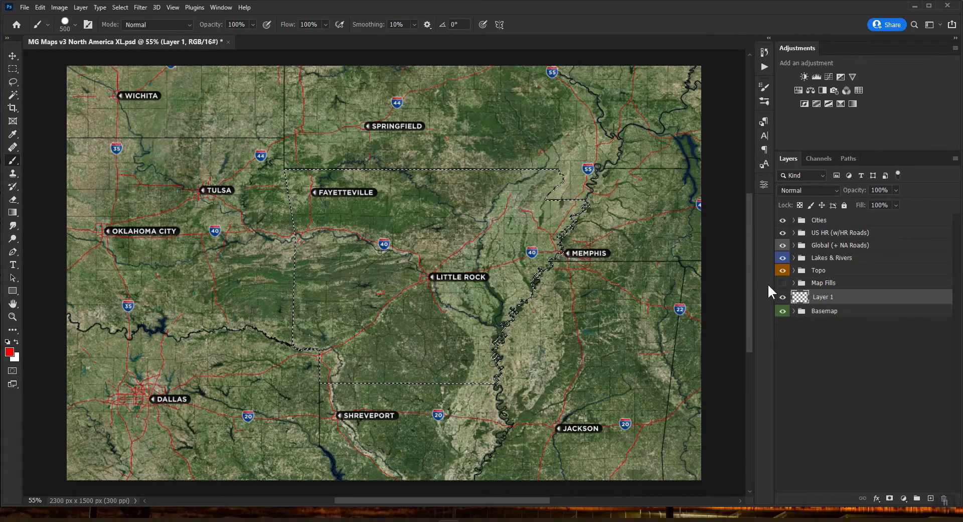
Load the Arkansas shape from the Landlocked mask and fill it with white on Layer 1
click(794, 283)
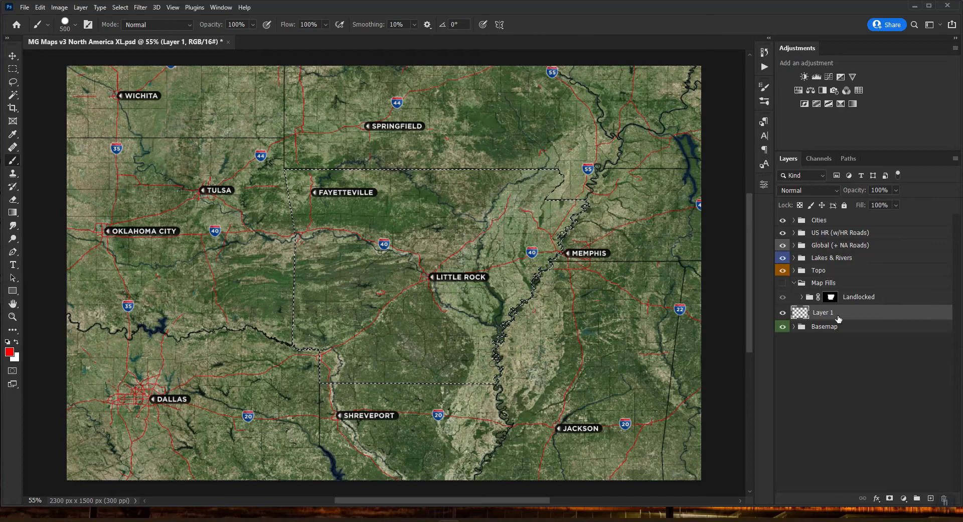
click(11, 70)
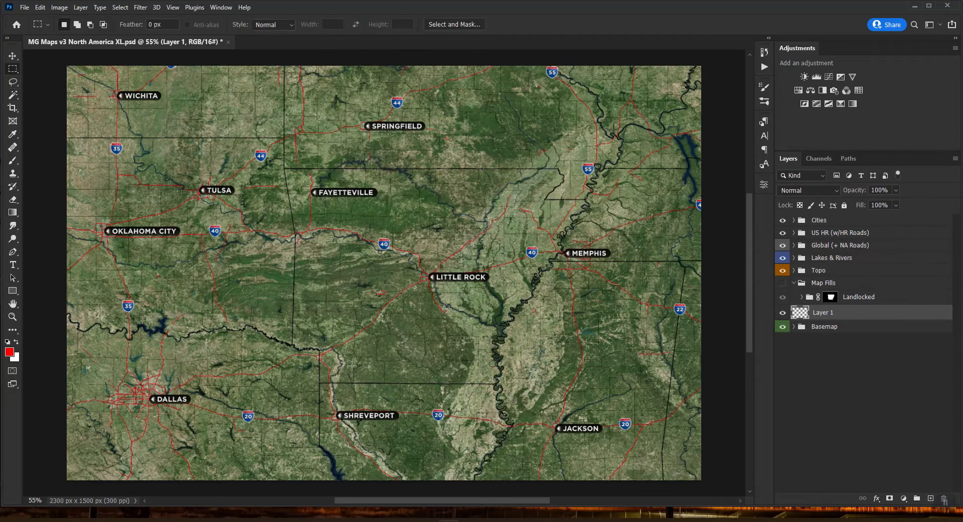
drag(832, 295, 807, 293)
click(796, 283)
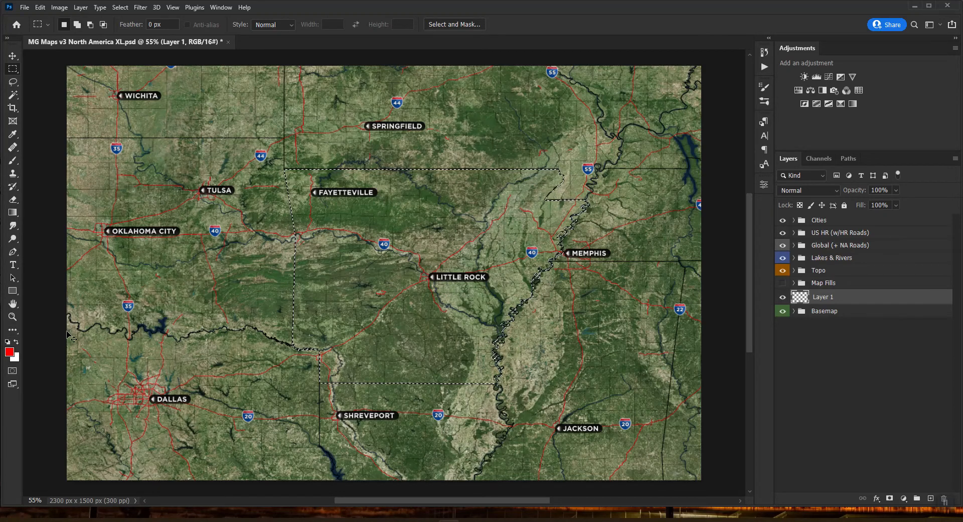
key(ctrl+BackSpace)
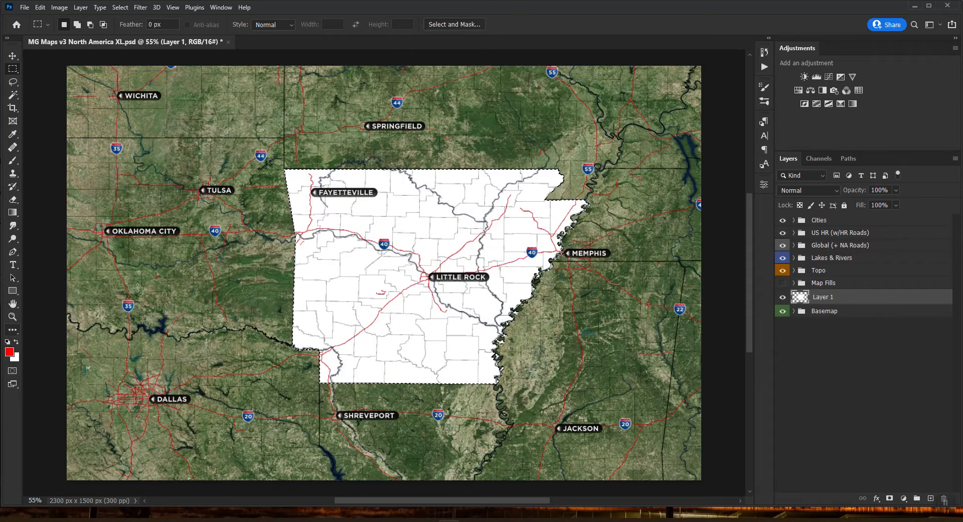
Set Layer 1's Fill Opacity to 0% and add a white Color Overlay
double_click(856, 300)
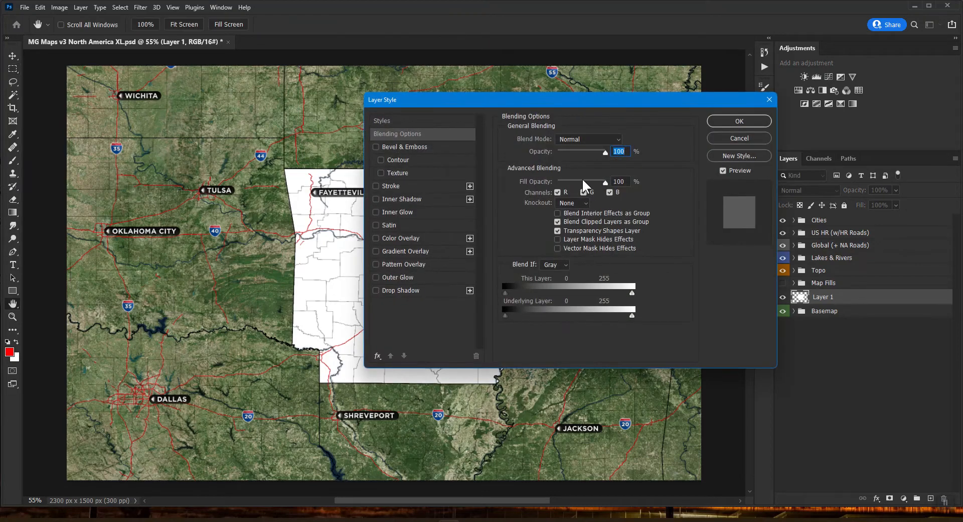
drag(583, 182, 554, 186)
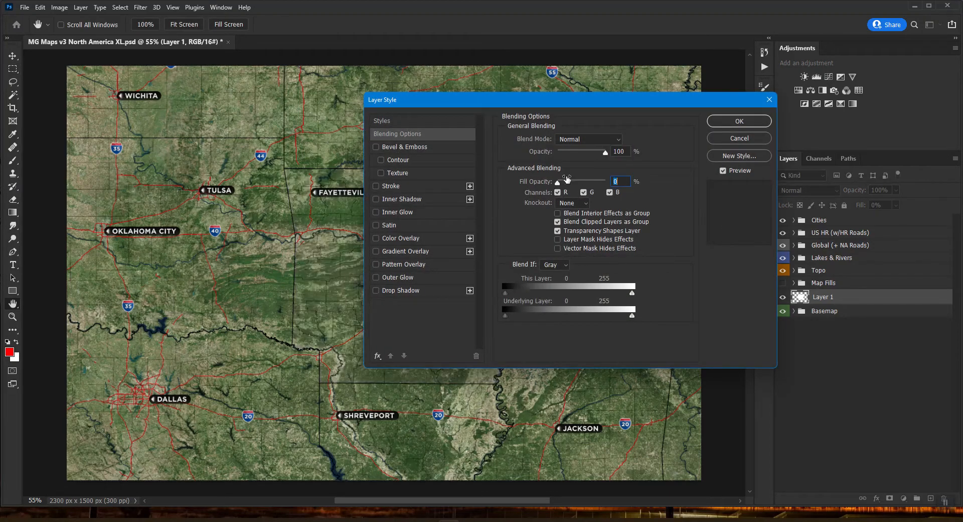
click(396, 238)
click(626, 137)
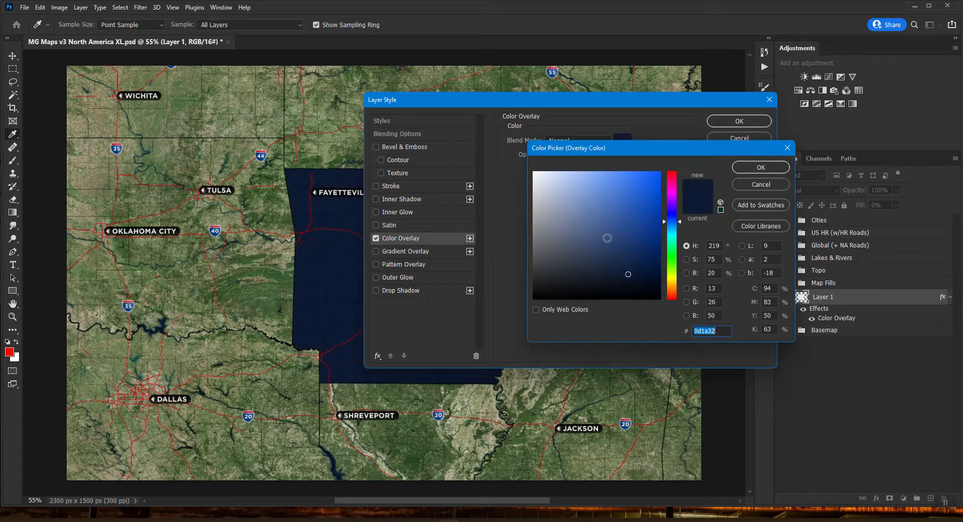
text(ffffff)
key(Return)
Try the overlay in Overlay mode, then black at 56% Normal, and turn it off
click(582, 141)
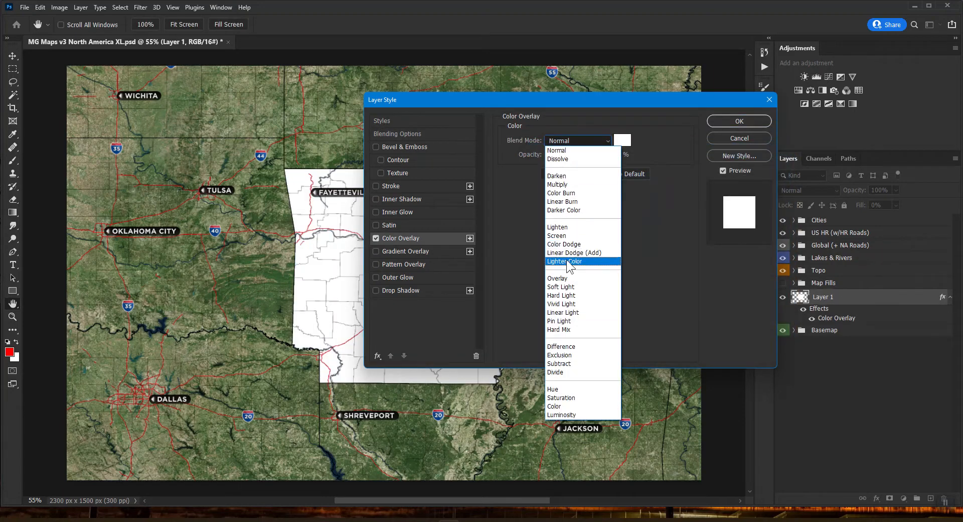
click(577, 283)
click(620, 145)
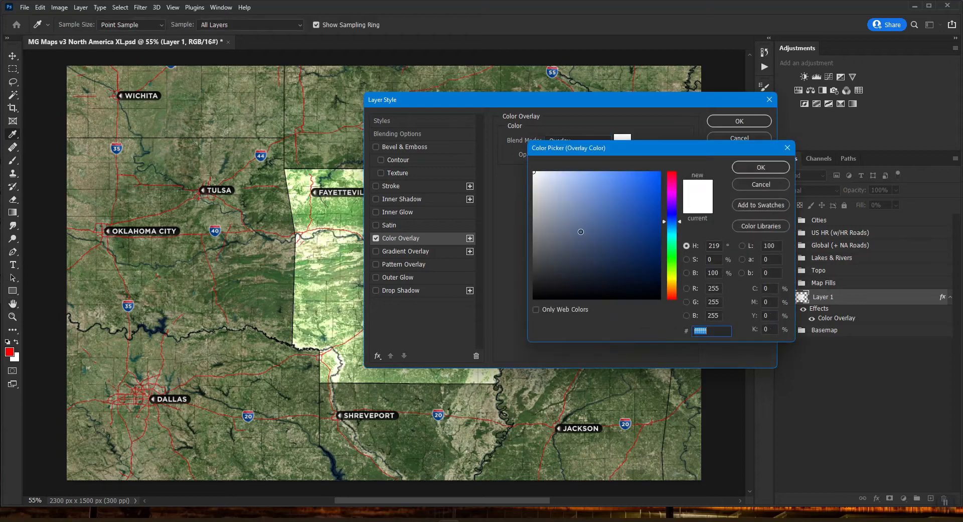
text(000000)
key(Return)
drag(595, 155, 576, 153)
click(577, 141)
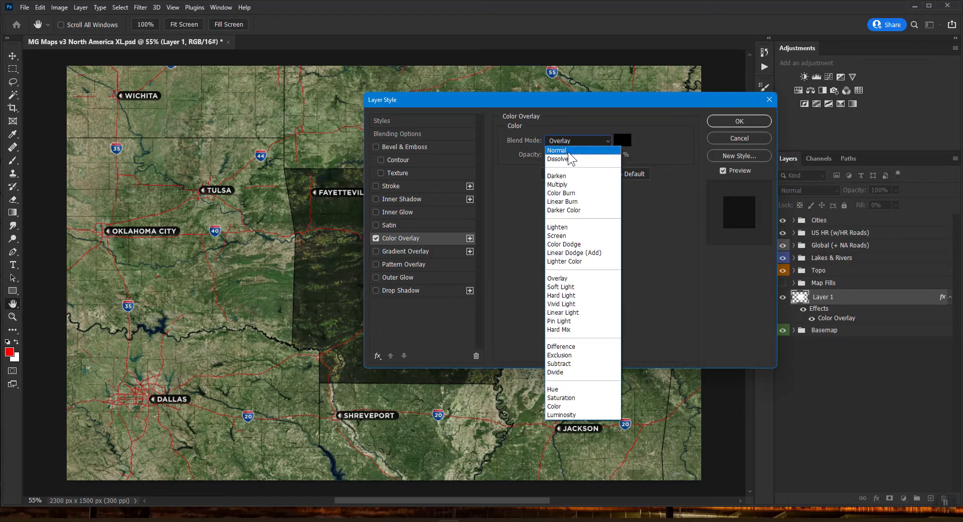
click(559, 145)
click(376, 239)
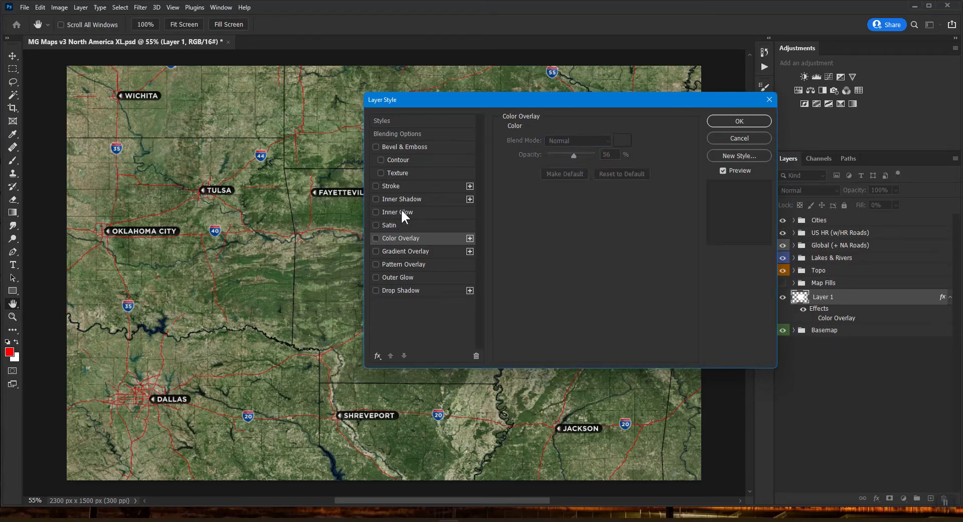
Enable a 70 px Overlay-mode Inner Glow on Layer 1, then switch it off temporarily
click(401, 211)
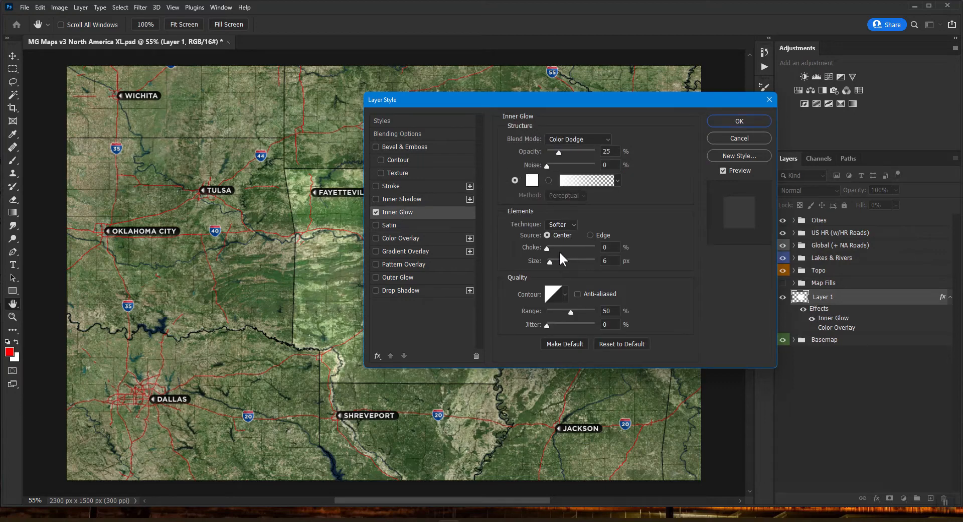
click(552, 141)
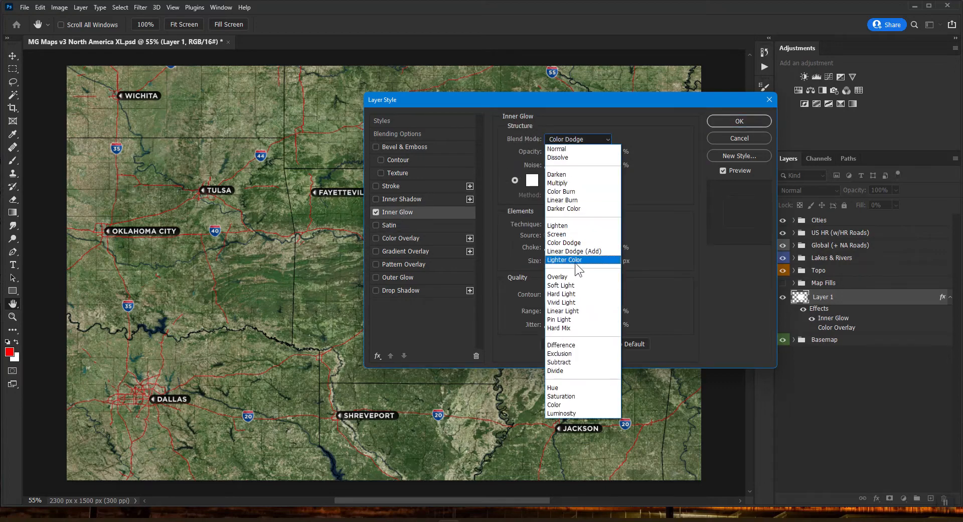
click(558, 277)
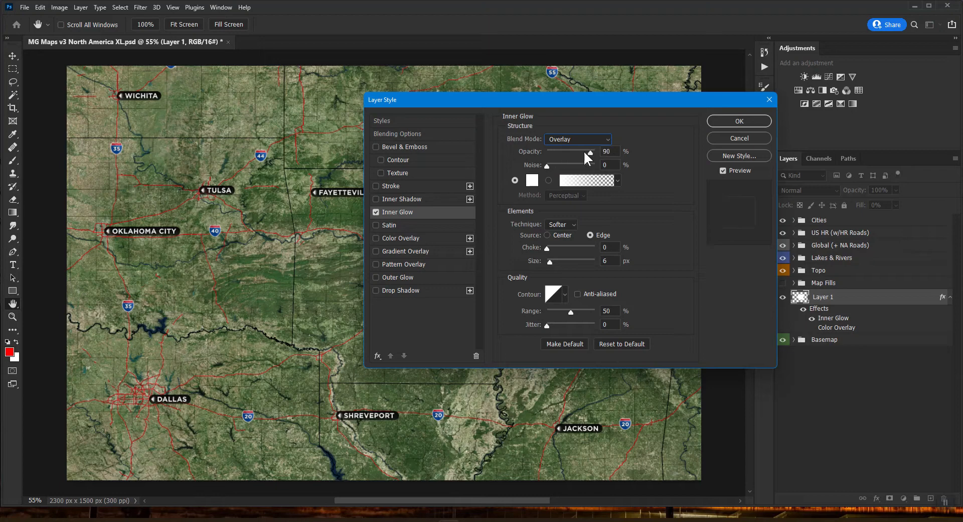
drag(554, 257, 563, 255)
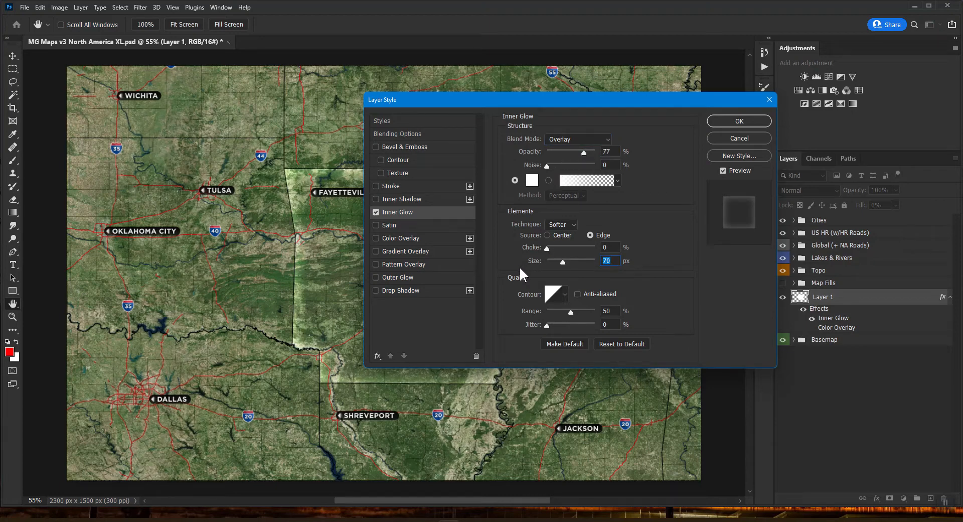
drag(502, 102, 533, 94)
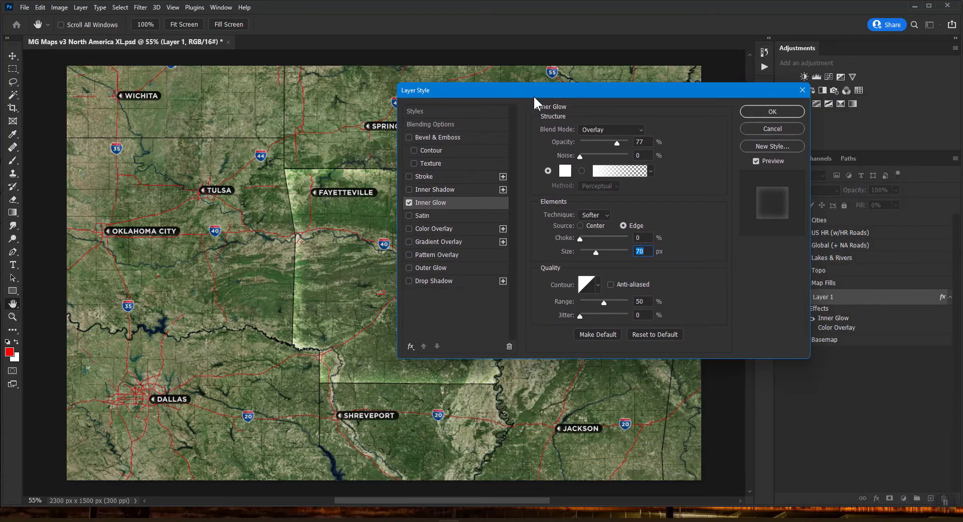
click(407, 201)
Turn on a black Outer Glow and enlarge it to 133 px
click(430, 267)
click(563, 170)
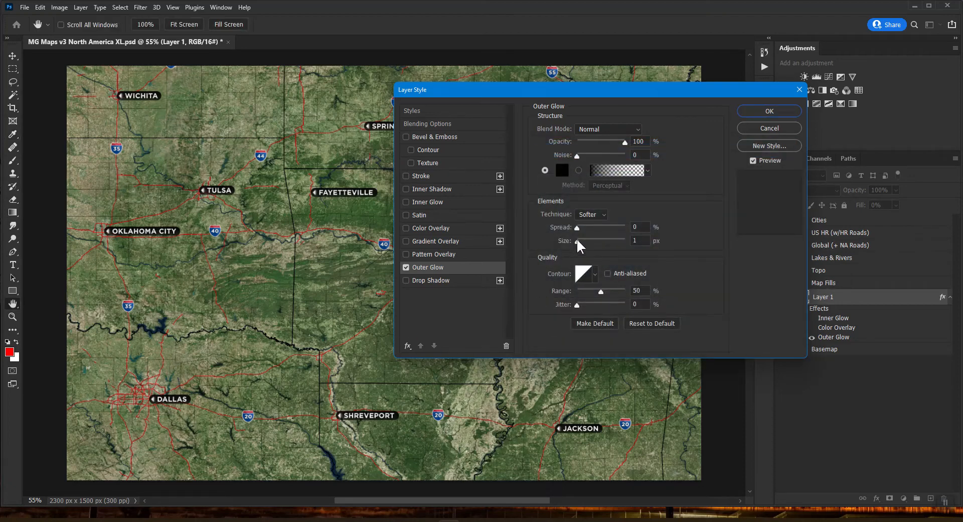
drag(578, 240, 604, 241)
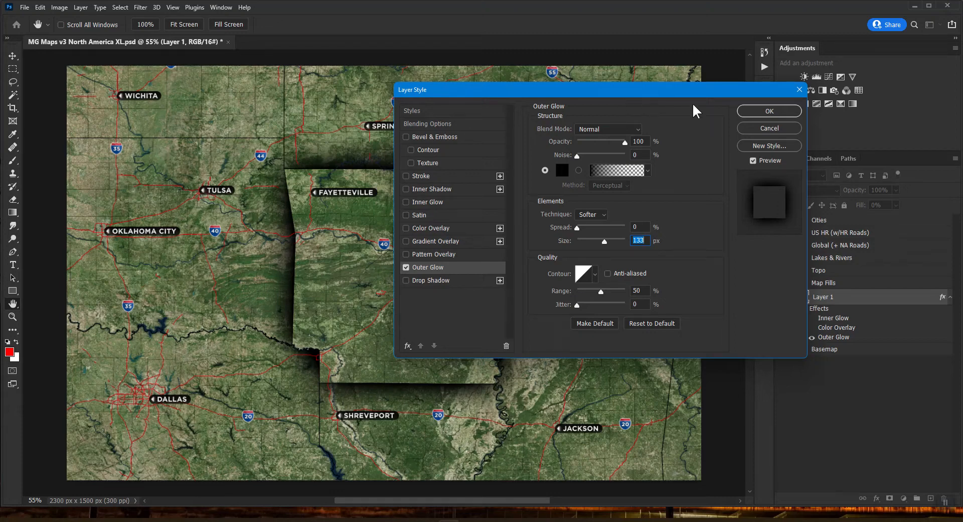
Add a black Normal Drop Shadow at 100% opacity, 58° angle, 30 px distance, 59 px size
click(406, 267)
click(429, 280)
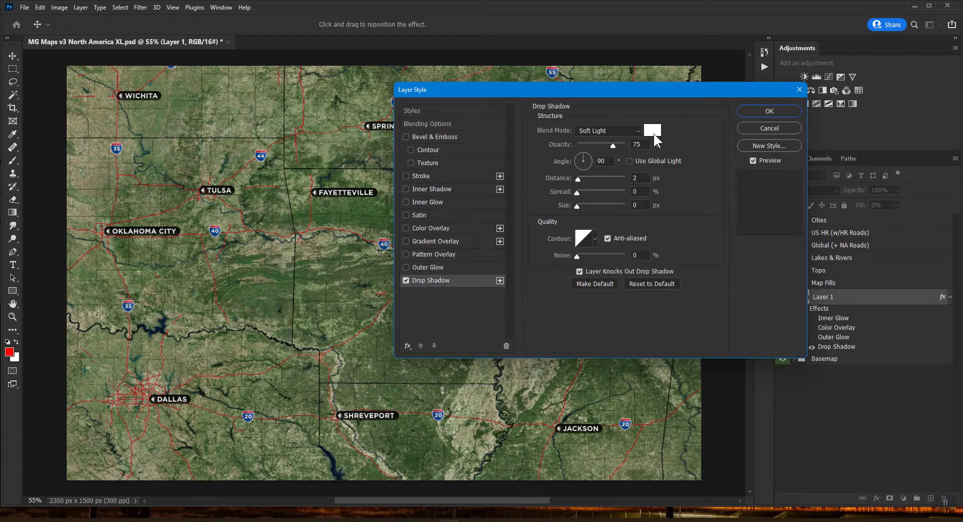
click(652, 130)
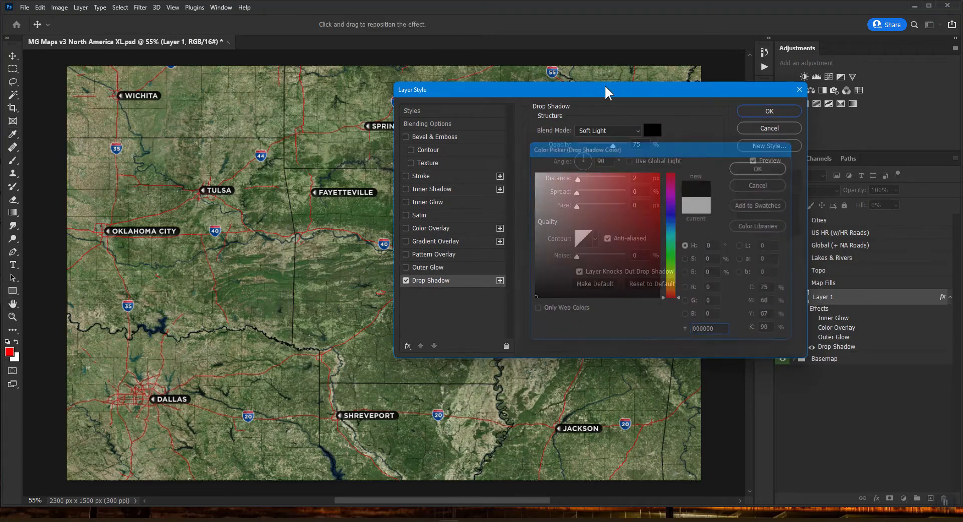
click(618, 131)
click(597, 145)
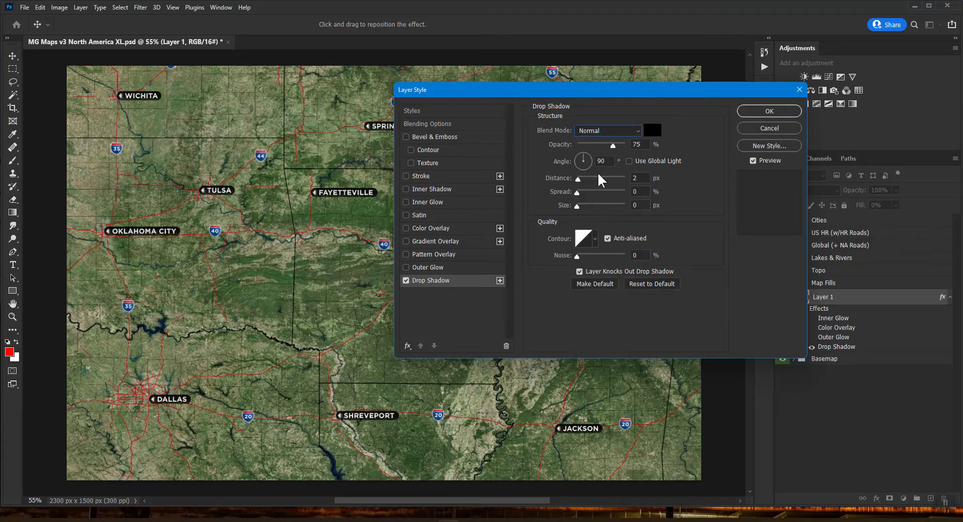
drag(614, 146, 630, 145)
drag(579, 180, 591, 156)
drag(577, 205, 591, 204)
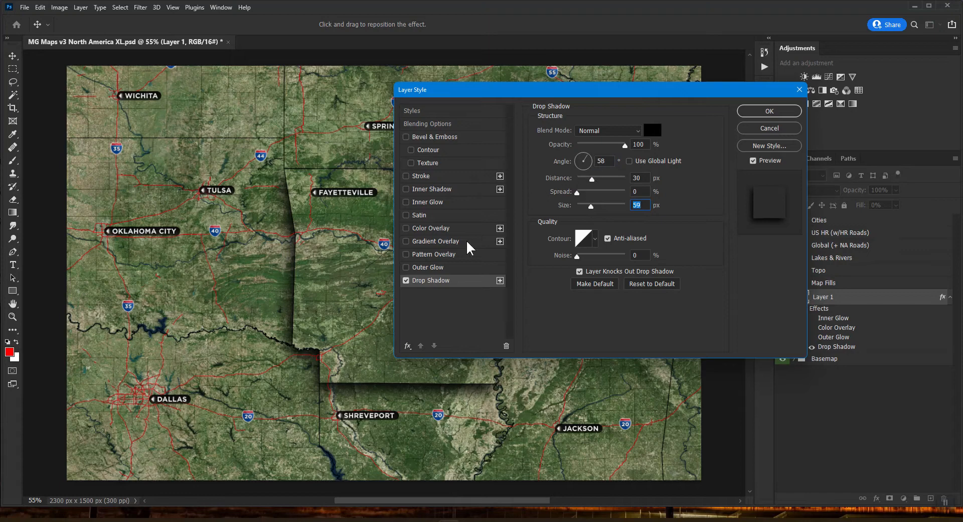
Re-enable the Outer Glow and Inner Glow and apply all the layer effects
click(406, 267)
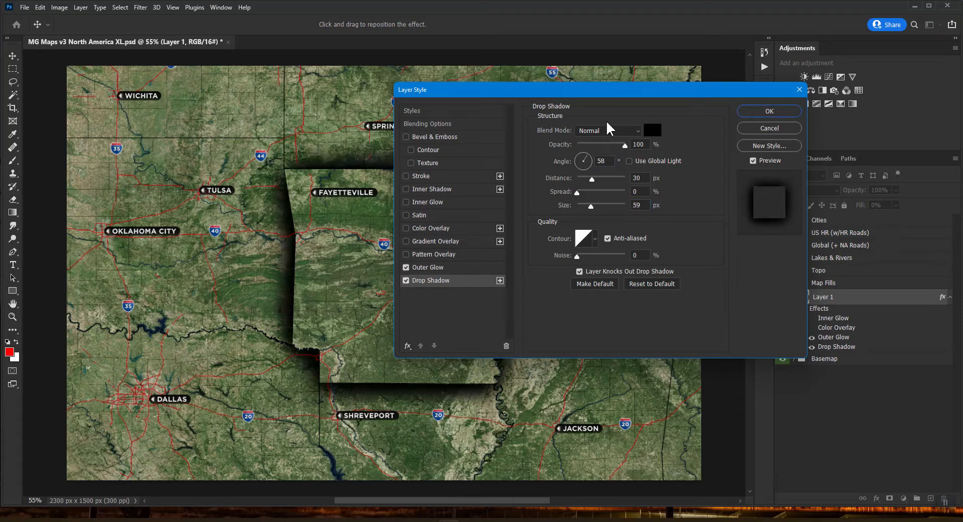
click(428, 202)
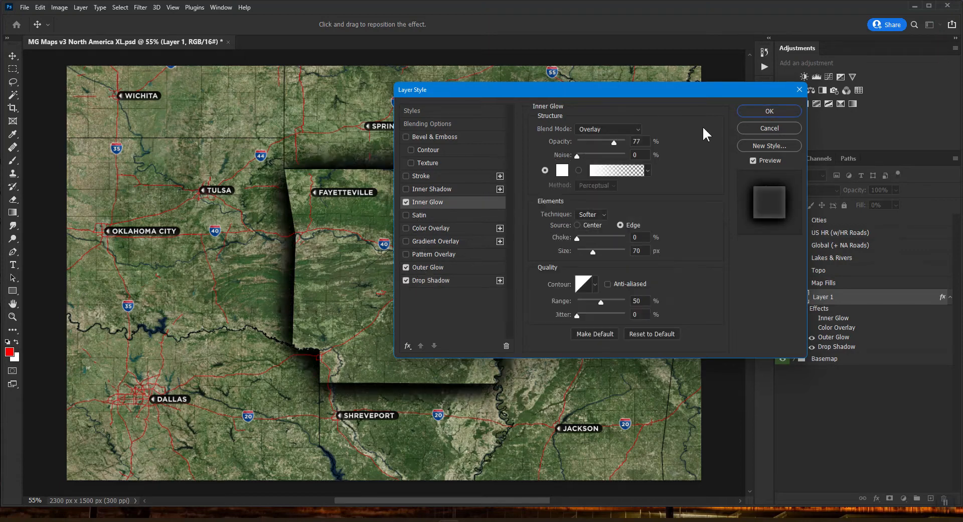
click(765, 111)
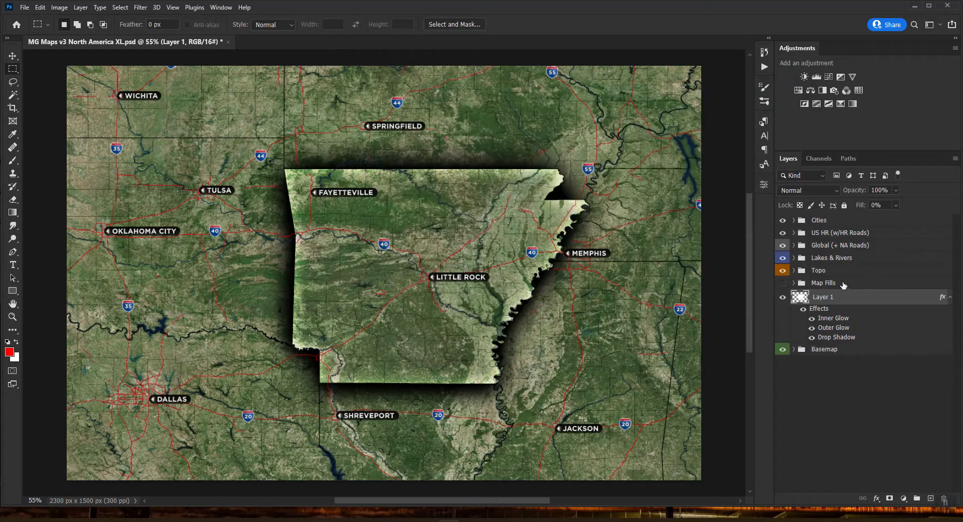